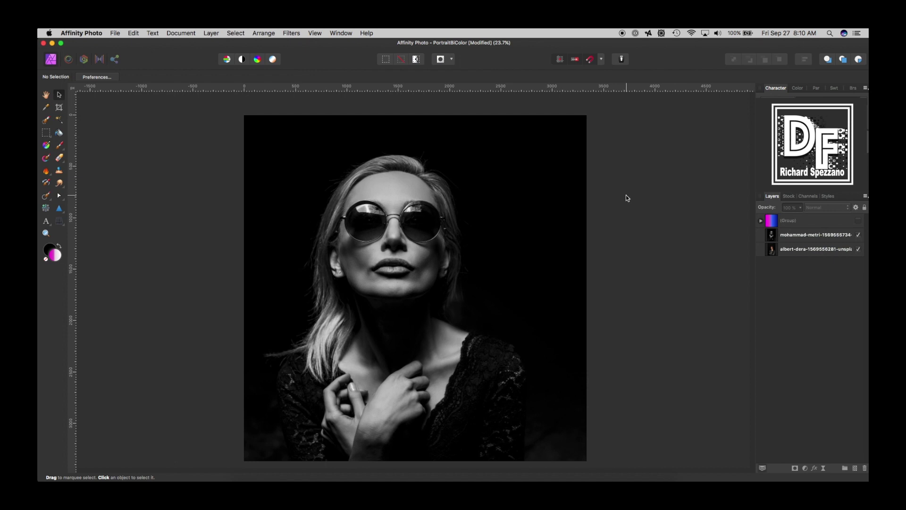
- Toggle the top portrait's visibility off and on, then make the colour Group layer visible
{"action": "left_click", "coordinate": [858, 236]}
{"action": "left_click", "coordinate": [859, 236]}
{"action": "left_click", "coordinate": [859, 221]}
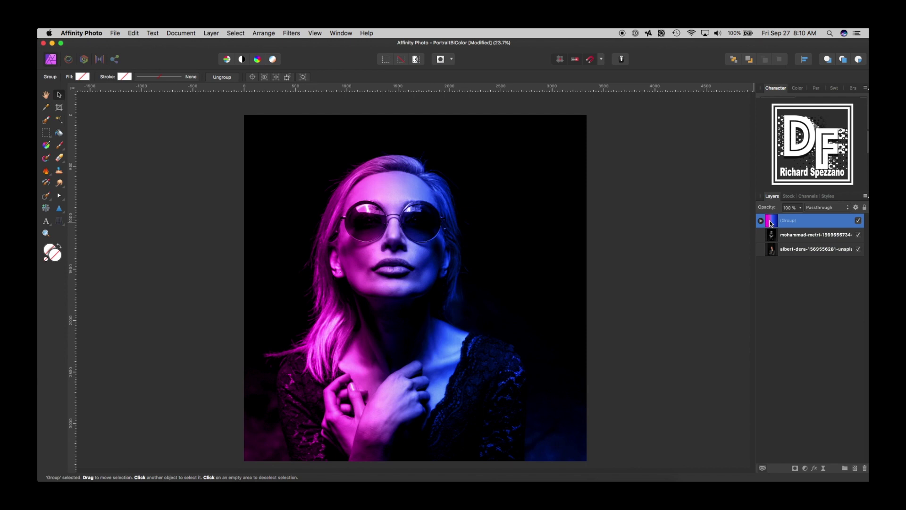
- Delete the colour Group layer, check the man's portrait underneath, and reselect the woman's portrait layer
{"action": "key", "text": "Delete"}
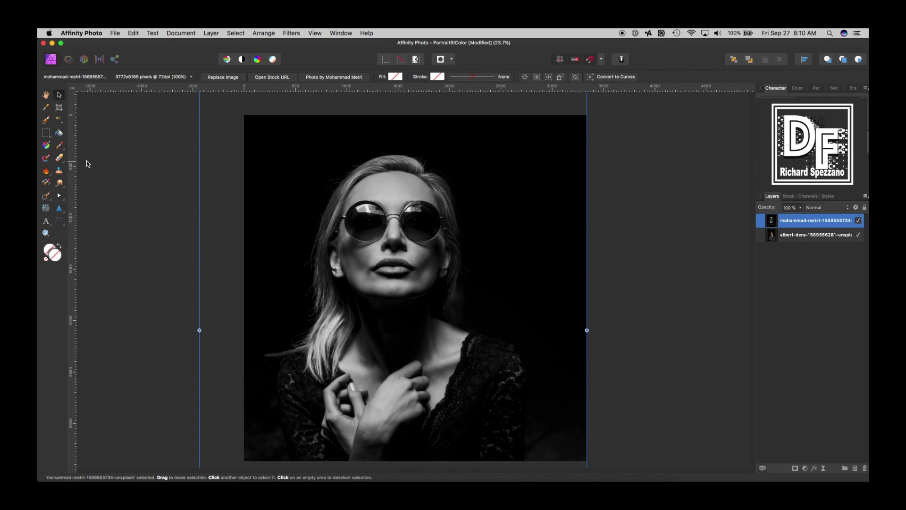
{"action": "left_click", "coordinate": [859, 220]}
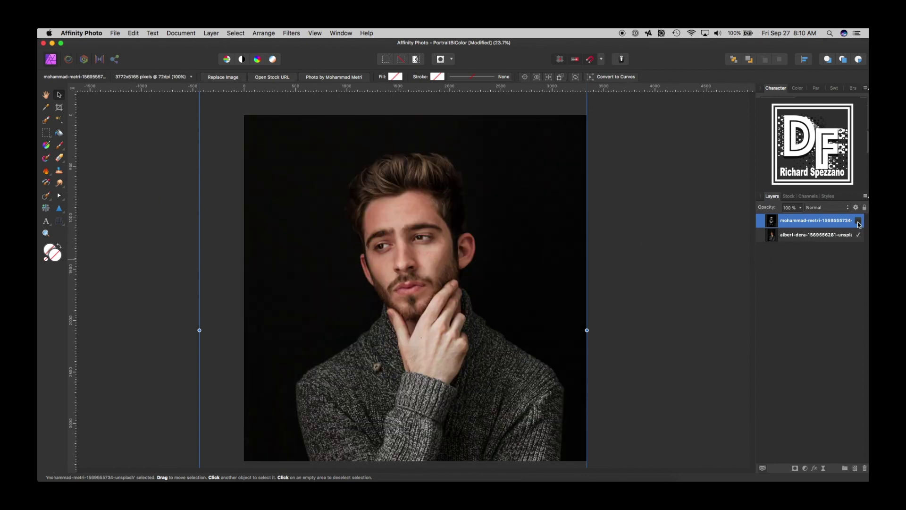
{"action": "left_click", "coordinate": [859, 221]}
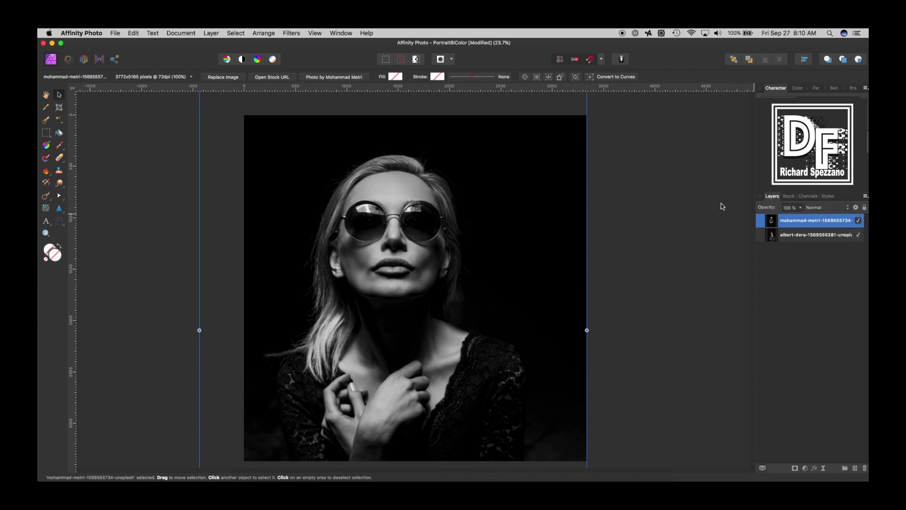
{"action": "left_click", "coordinate": [110, 164]}
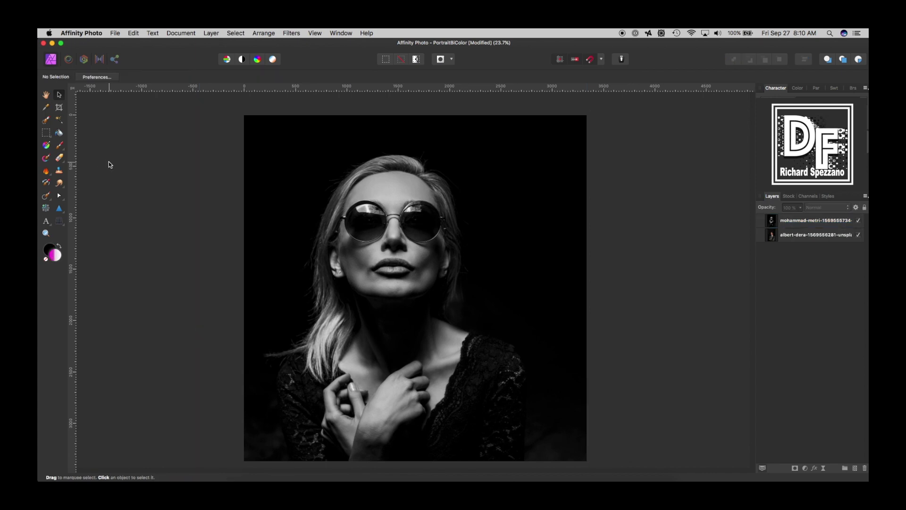
{"action": "left_click", "coordinate": [771, 219]}
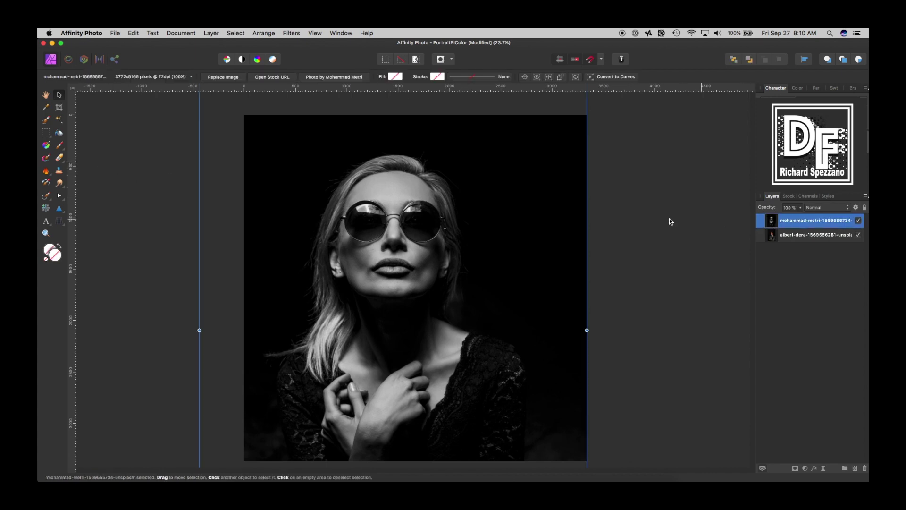
- Add a fill layer with a horizontal linear gradient, bright magenta left to dark purple right
{"action": "left_click", "coordinate": [211, 33]}
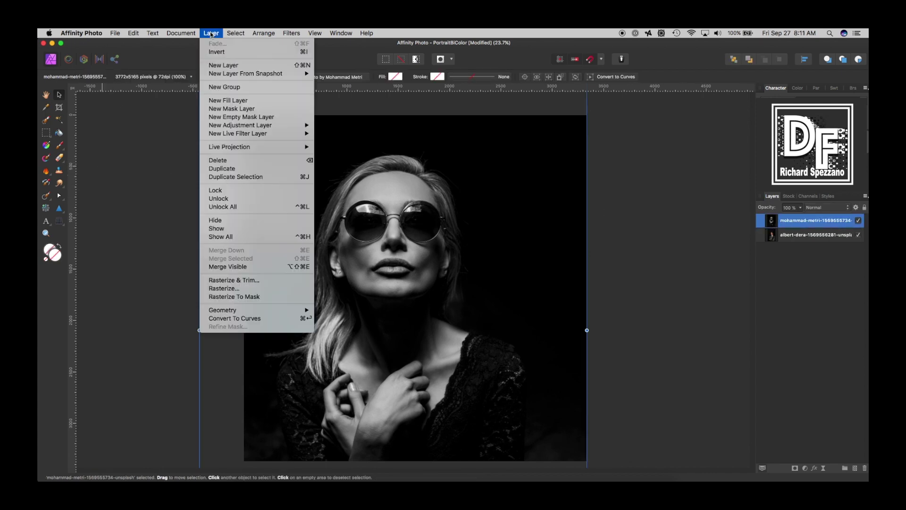
{"action": "left_click", "coordinate": [225, 101]}
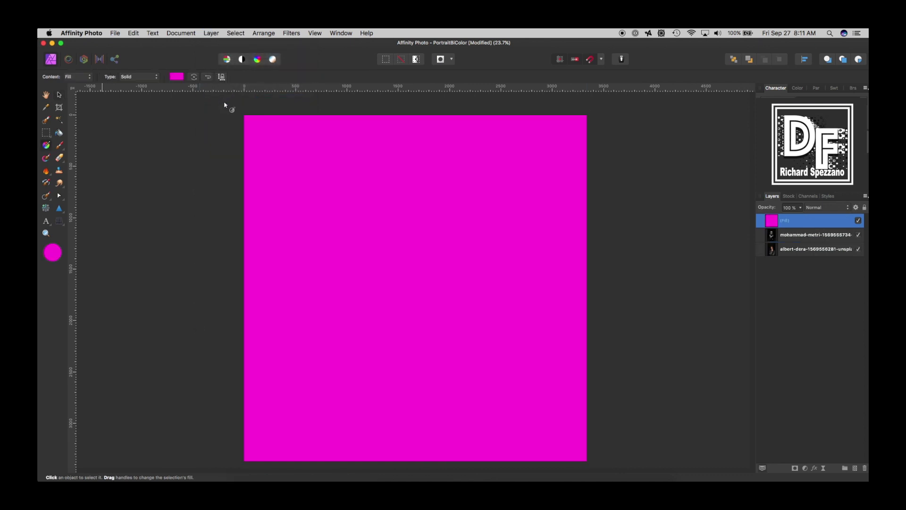
{"action": "left_click", "coordinate": [129, 77]}
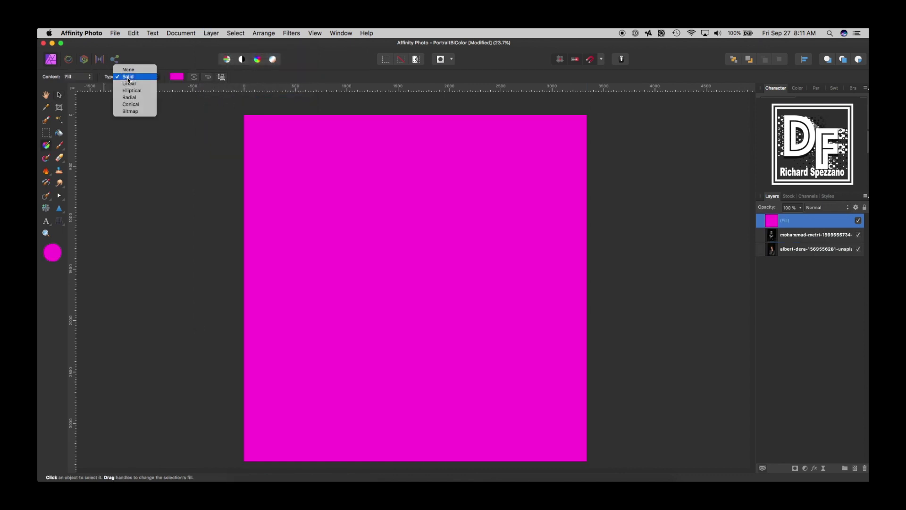
{"action": "left_click", "coordinate": [129, 84]}
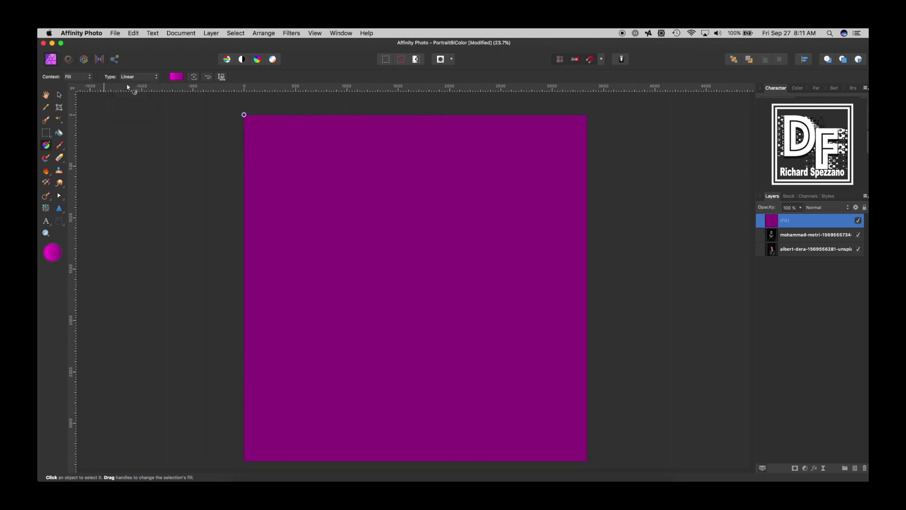
{"action": "left_click_drag", "start_coordinate": [244, 115], "coordinate": [588, 290]}
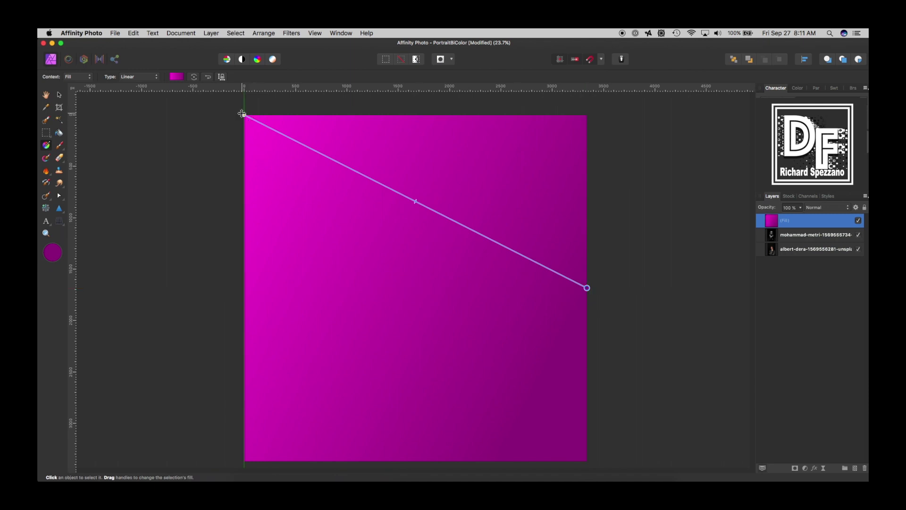
{"action": "left_click_drag", "start_coordinate": [241, 113], "coordinate": [242, 286]}
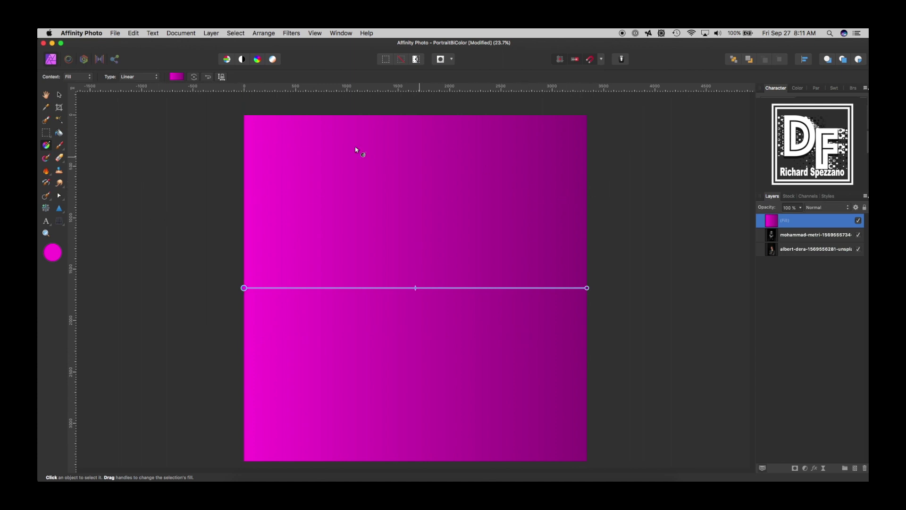
- Set the gradient fill layer's blend mode to Color and open its gradient editor
{"action": "left_click", "coordinate": [815, 208]}
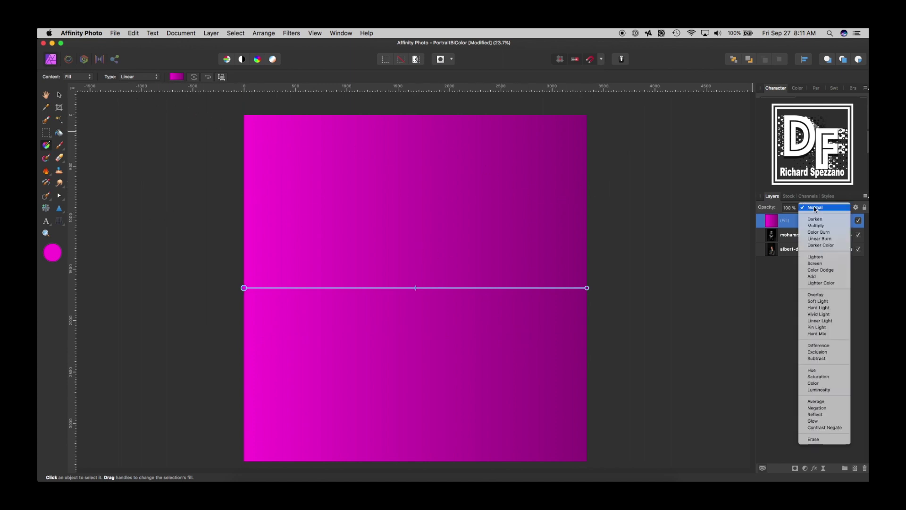
{"action": "left_click", "coordinate": [838, 383]}
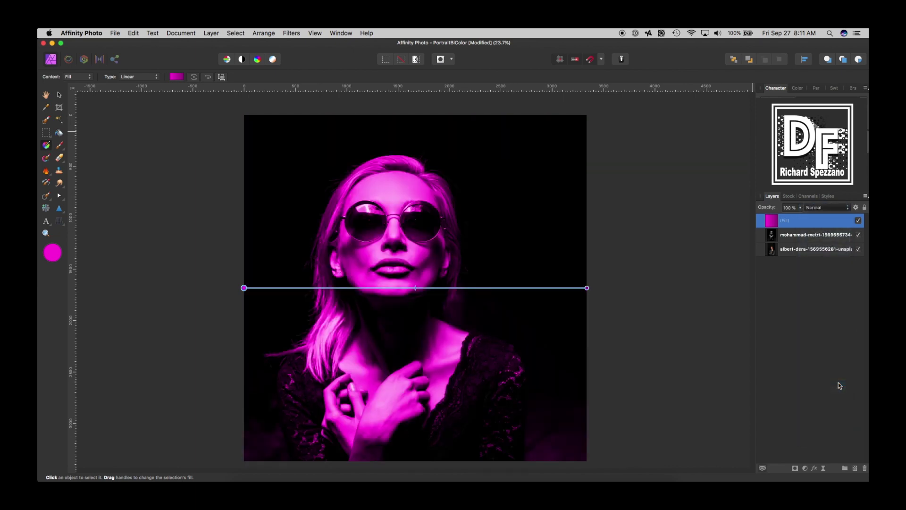
{"action": "left_click", "coordinate": [176, 78]}
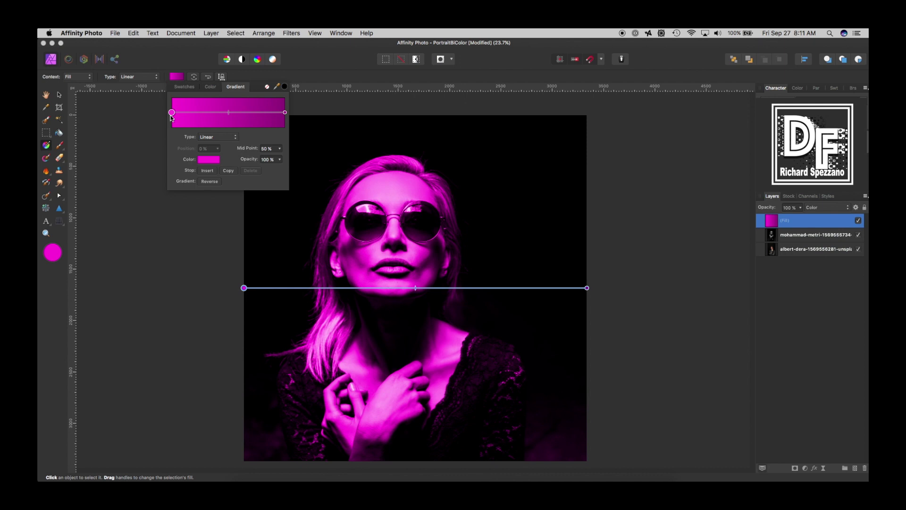
- Nudge the left stop's hue and set the right end stop's opacity to 0%
{"action": "left_click", "coordinate": [208, 161]}
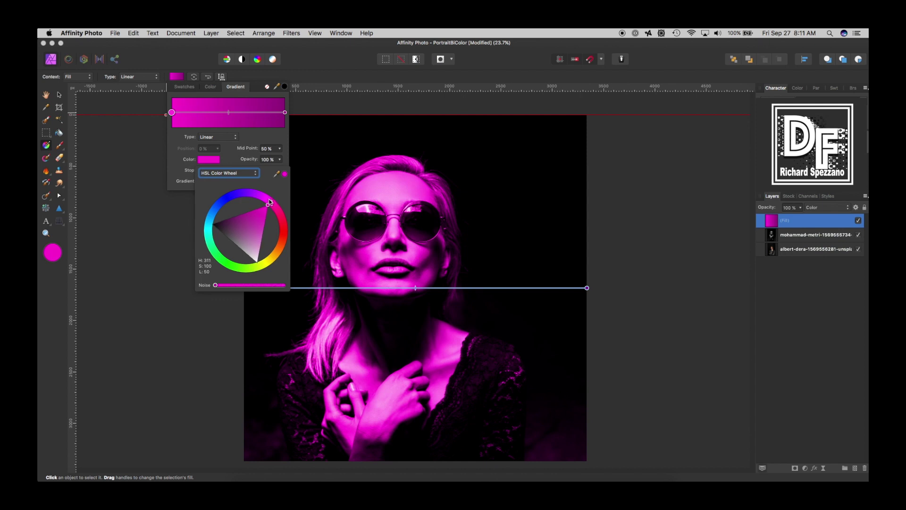
{"action": "left_click_drag", "start_coordinate": [271, 203], "coordinate": [269, 201]}
{"action": "left_click", "coordinate": [285, 113]}
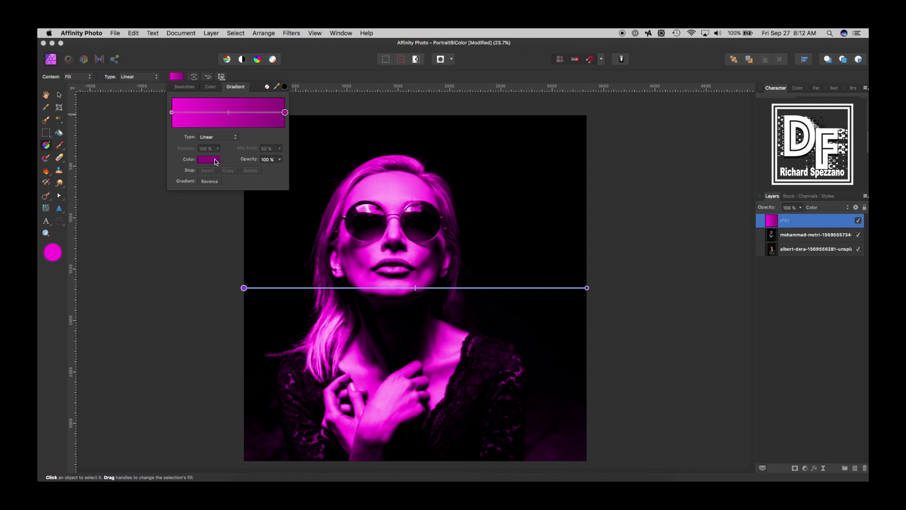
{"action": "left_click", "coordinate": [281, 160]}
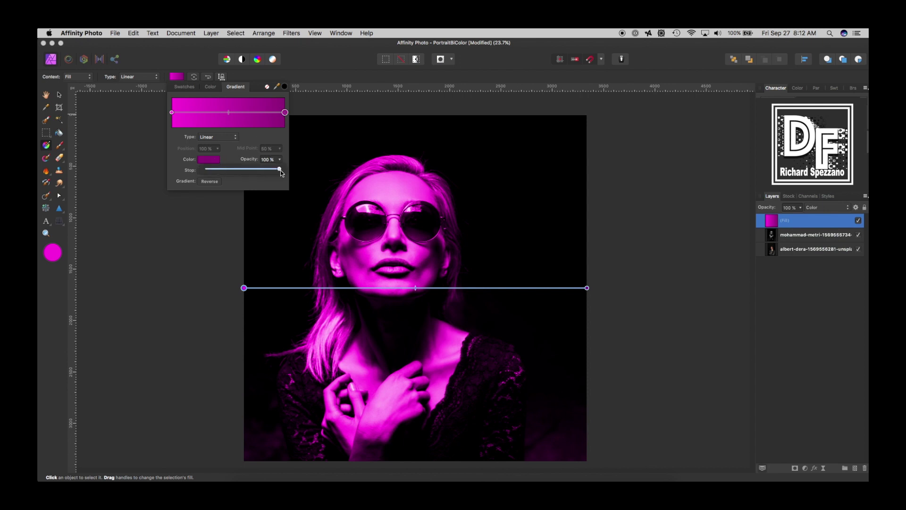
{"action": "left_click_drag", "start_coordinate": [280, 169], "coordinate": [177, 177]}
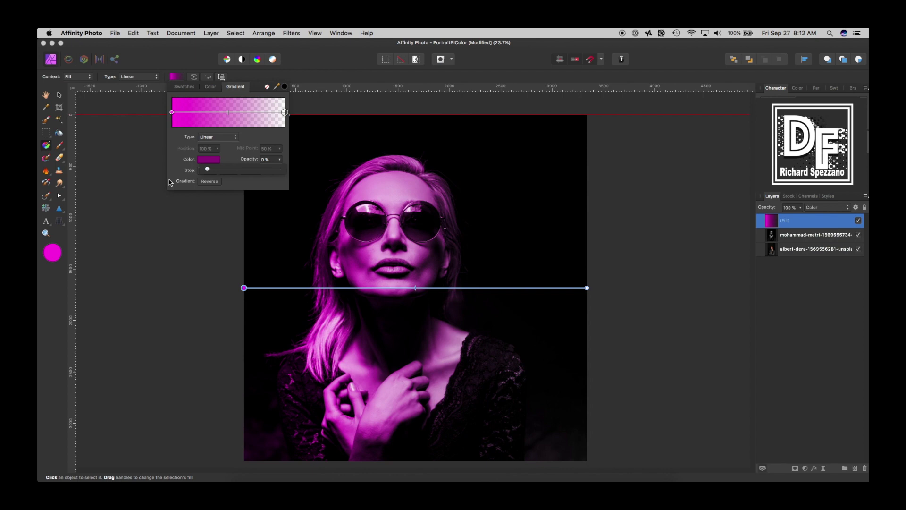
- Add gradient stops at 43% and 57%, making the 57% stop fully transparent
{"action": "left_click", "coordinate": [221, 112]}
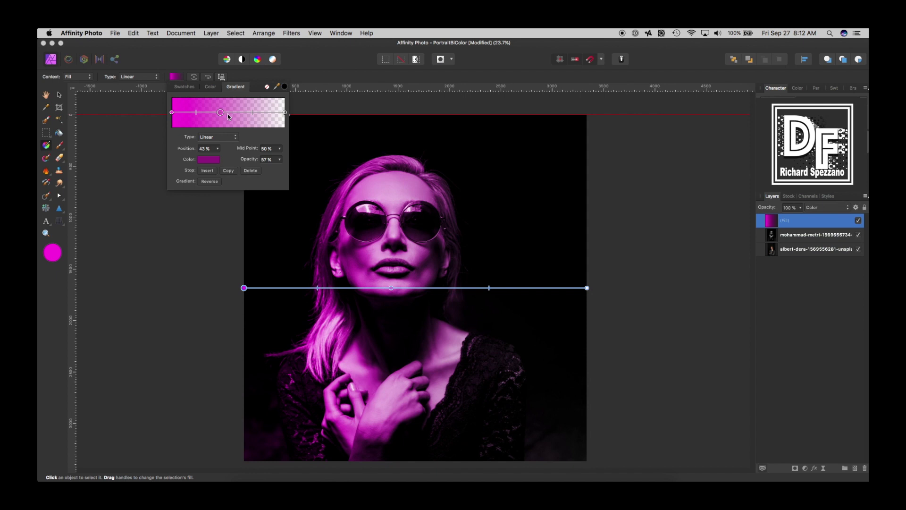
{"action": "left_click", "coordinate": [236, 113]}
{"action": "left_click_drag", "start_coordinate": [281, 162], "coordinate": [212, 169]}
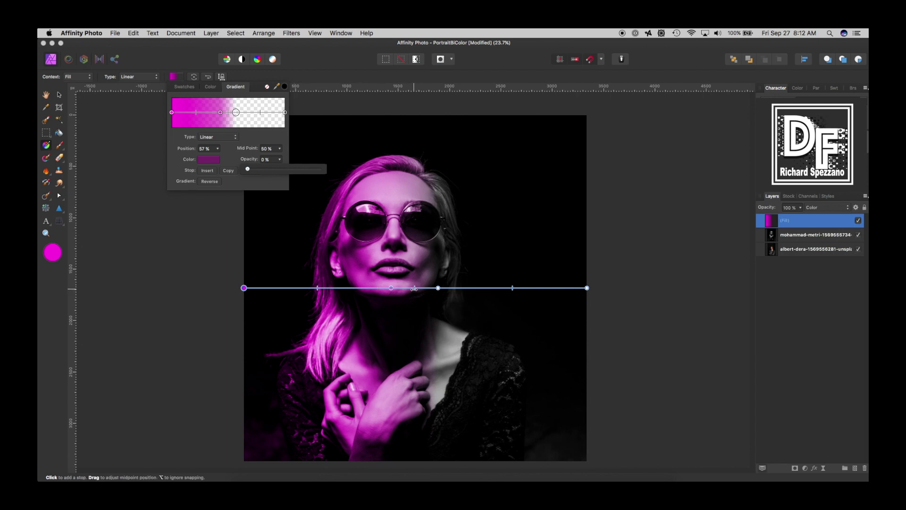
- Fine-tune the gradient's midpoint and stop positions on the canvas gradient line
{"action": "left_click_drag", "start_coordinate": [415, 288], "coordinate": [401, 289]}
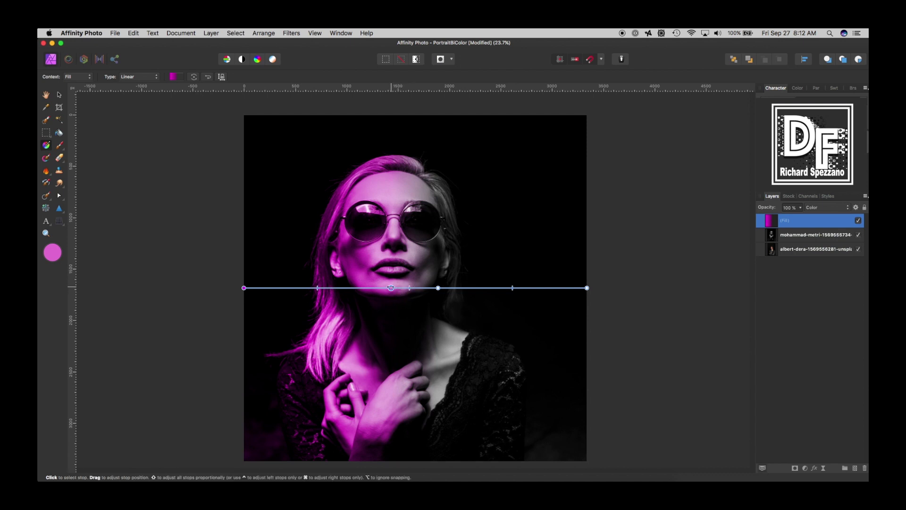
{"action": "left_click", "coordinate": [390, 288]}
{"action": "left_click", "coordinate": [389, 289]}
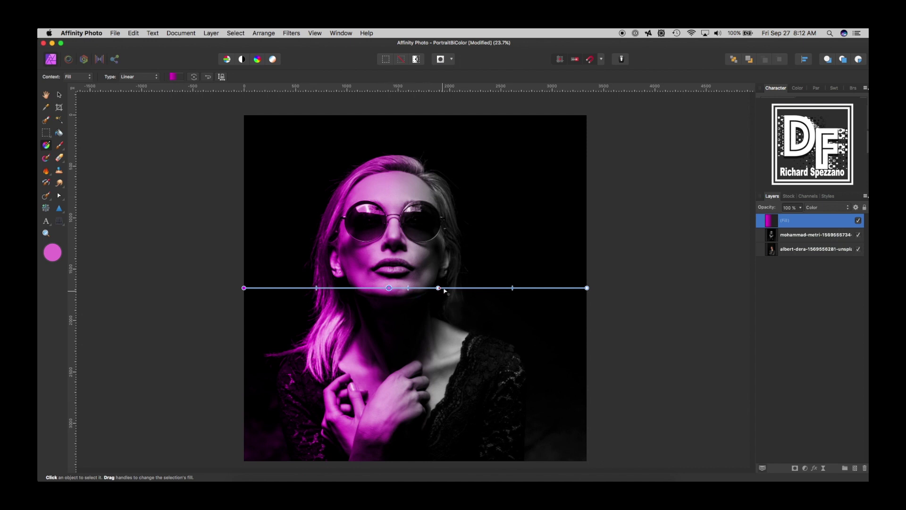
{"action": "left_click_drag", "start_coordinate": [438, 288], "coordinate": [441, 288]}
- Duplicate the gradient fill layer with Cmd+J and open the copy's gradient editor
{"action": "left_click", "coordinate": [59, 96]}
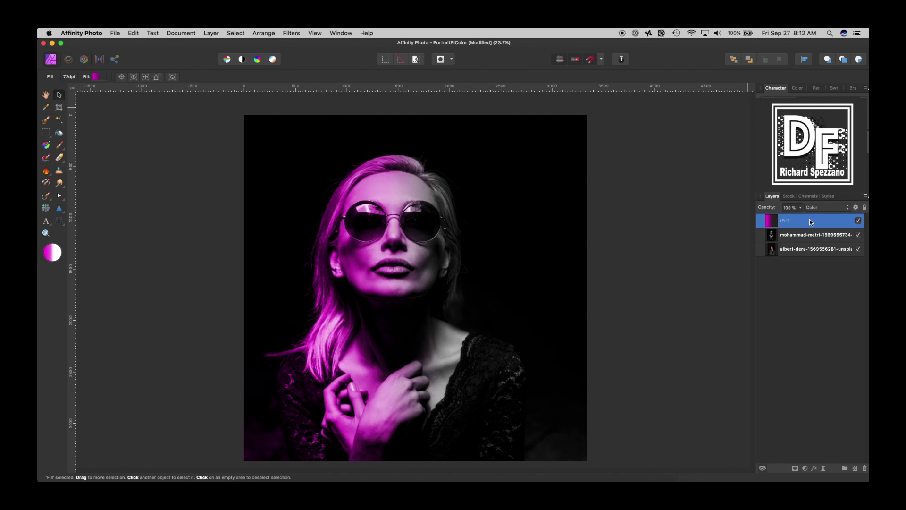
{"action": "key", "text": "super+j"}
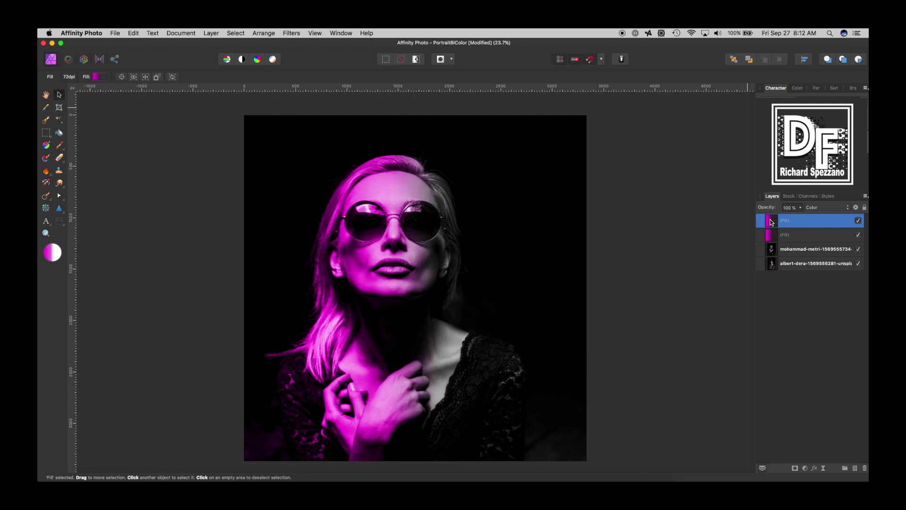
{"action": "left_click", "coordinate": [96, 76]}
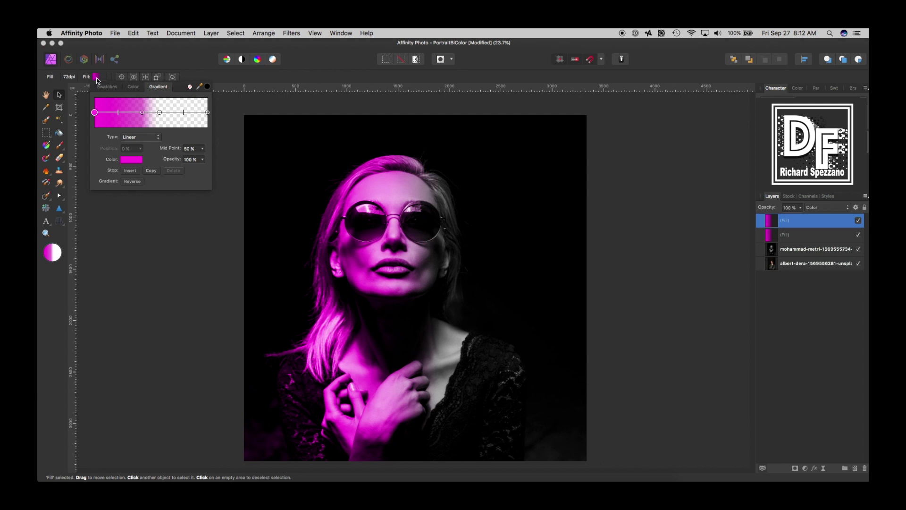
- Reverse the copy's gradient and change its right end stop from magenta to blue
{"action": "left_click", "coordinate": [131, 182]}
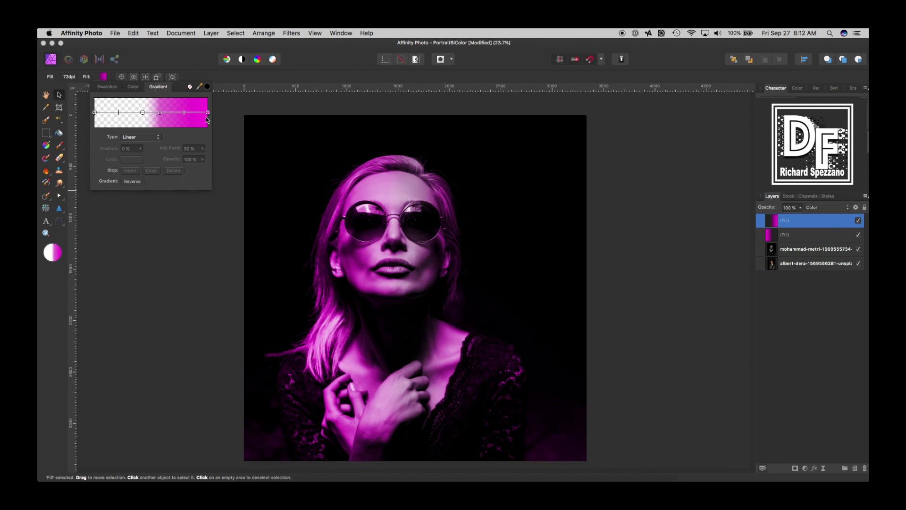
{"action": "left_click", "coordinate": [208, 112]}
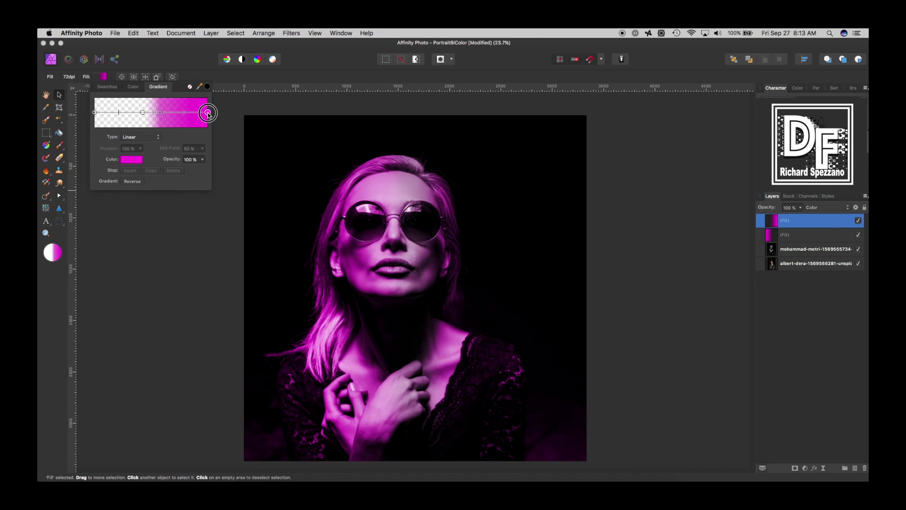
{"action": "left_click", "coordinate": [132, 160]}
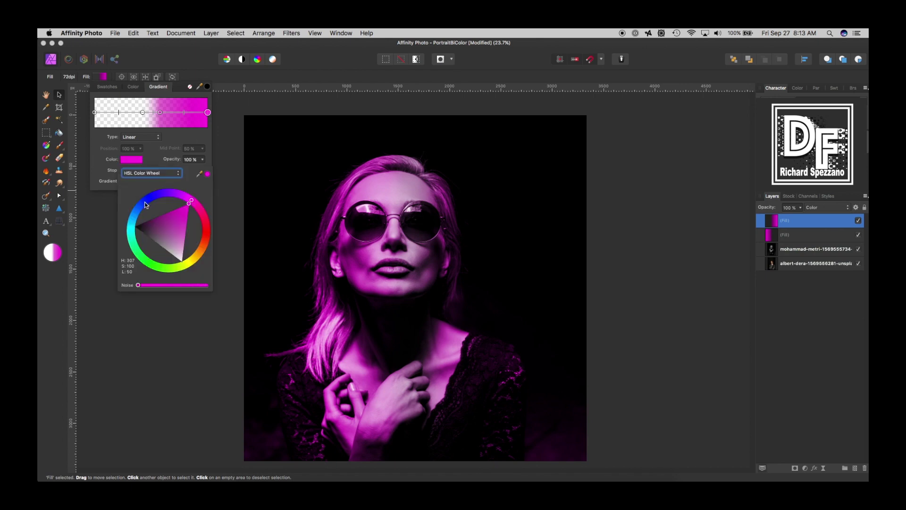
{"action": "mouse_move", "coordinate": [148, 205]}
{"action": "left_mouse_down"}
{"action": "mouse_move", "coordinate": [137, 209]}
{"action": "mouse_move", "coordinate": [142, 201]}
{"action": "left_mouse_up"}
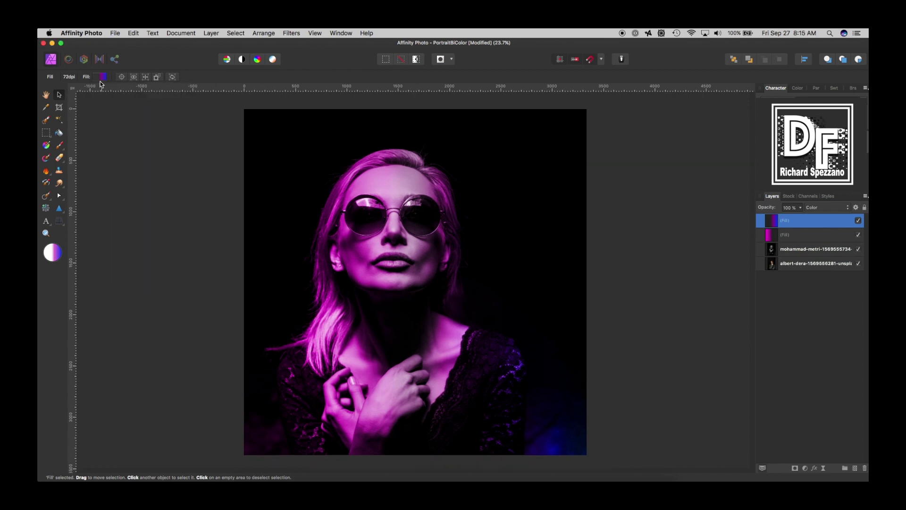
- Turn the 58% stop blue and move the transparent stop left to about 31%
{"action": "left_click", "coordinate": [102, 79]}
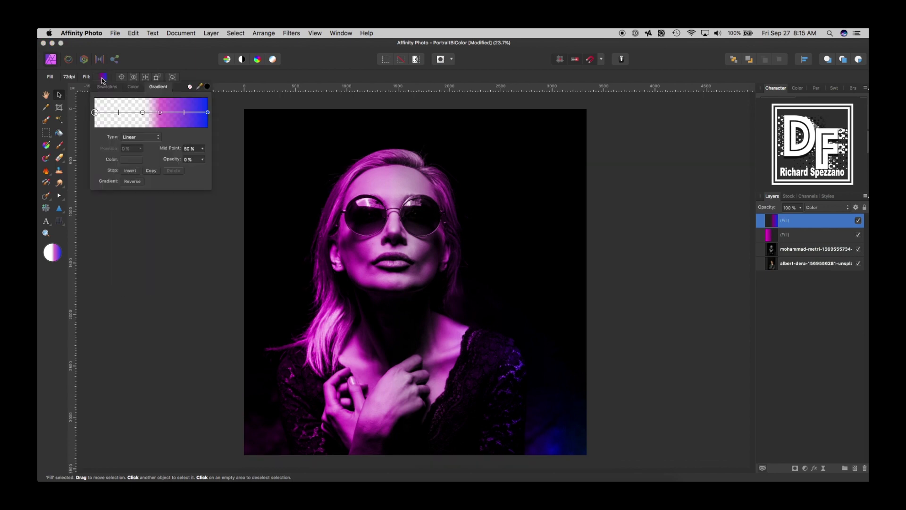
{"action": "left_click", "coordinate": [160, 113]}
{"action": "left_click", "coordinate": [132, 160]}
{"action": "left_click", "coordinate": [144, 202]}
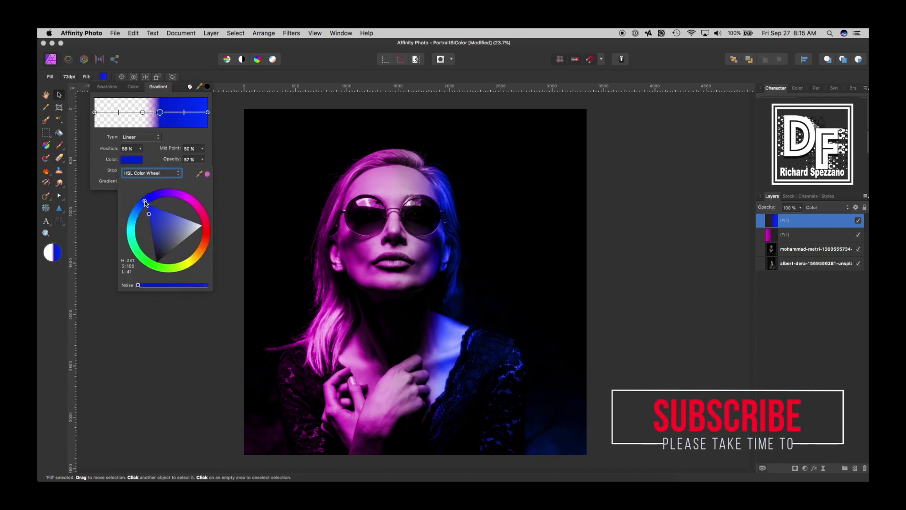
{"action": "left_click_drag", "start_coordinate": [145, 202], "coordinate": [152, 211]}
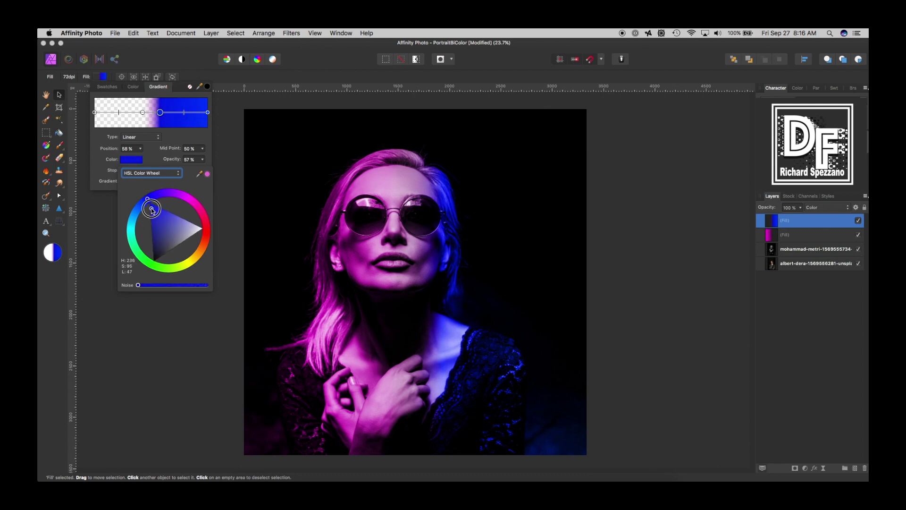
{"action": "left_click", "coordinate": [107, 137]}
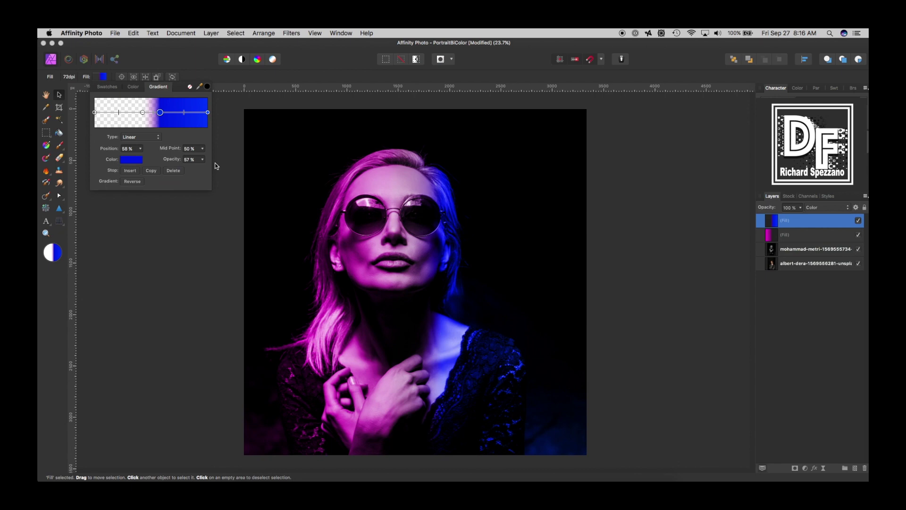
{"action": "mouse_move", "coordinate": [142, 113]}
{"action": "left_mouse_down"}
{"action": "mouse_move", "coordinate": [128, 113]}
{"action": "mouse_move", "coordinate": [156, 116]}
{"action": "mouse_move", "coordinate": [107, 116]}
{"action": "mouse_move", "coordinate": [138, 117]}
{"action": "left_mouse_up"}
- Select the magenta fill and move its gradient's middle stop to about 46%
{"action": "left_click", "coordinate": [769, 235]}
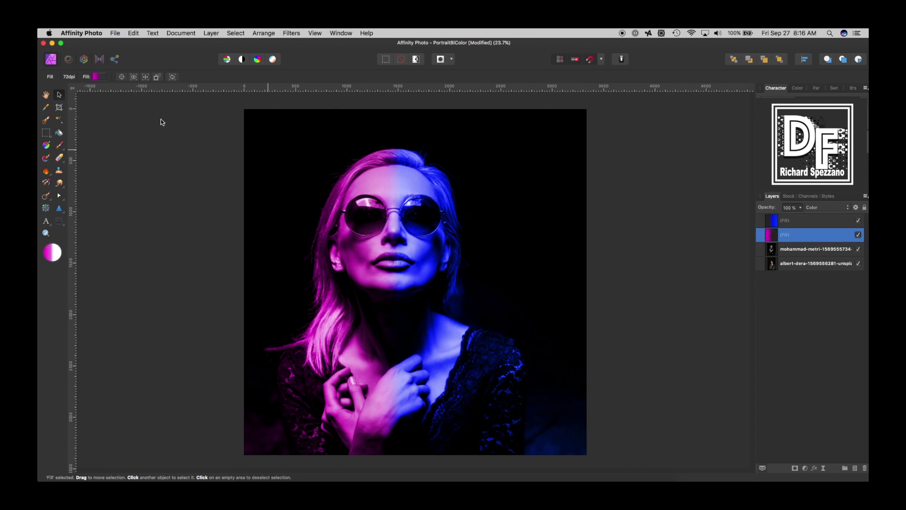
{"action": "left_click", "coordinate": [97, 77]}
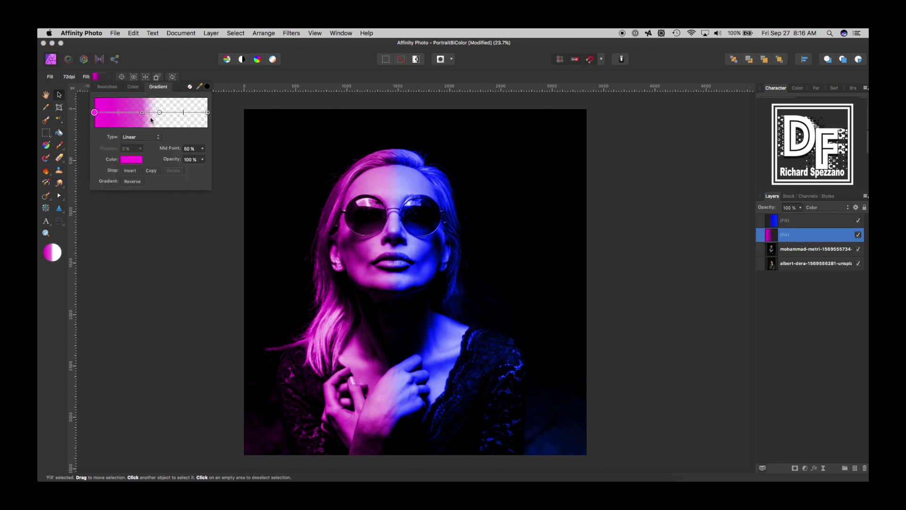
{"action": "left_click_drag", "start_coordinate": [143, 114], "coordinate": [150, 114]}
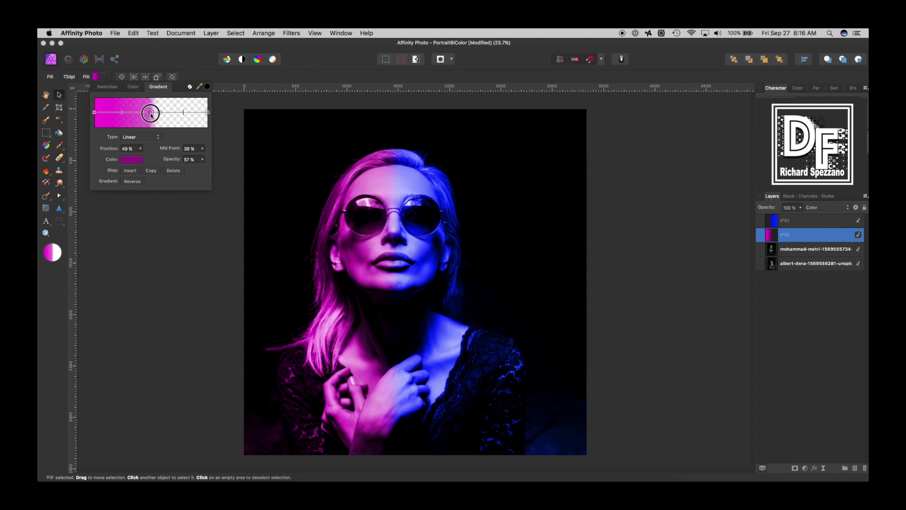
{"action": "left_click", "coordinate": [45, 95]}
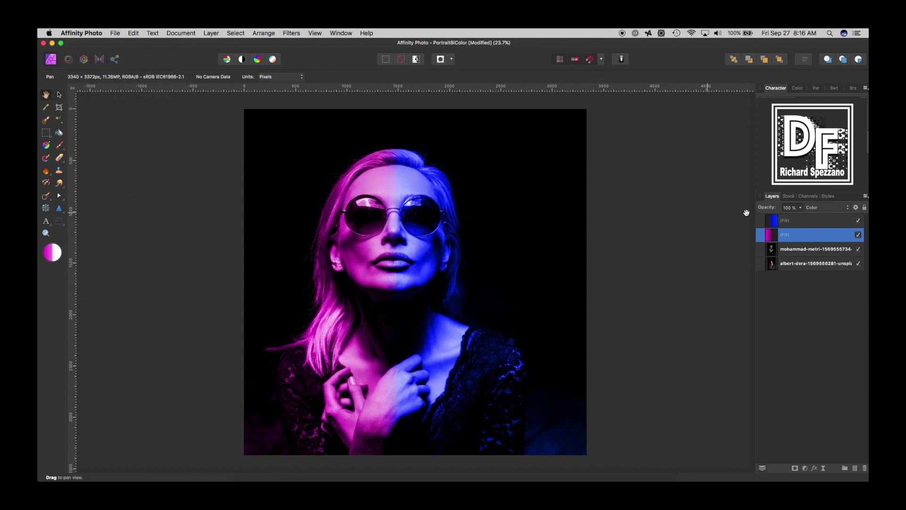
{"action": "key", "text": "v"}
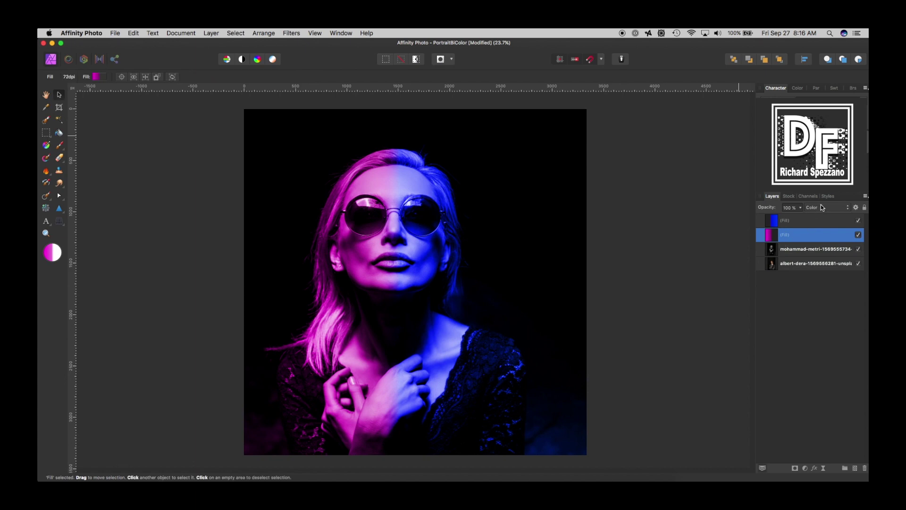
- Duplicate the magenta fill, set the copy to Soft Light, and lower its opacity
{"action": "left_click", "coordinate": [825, 305]}
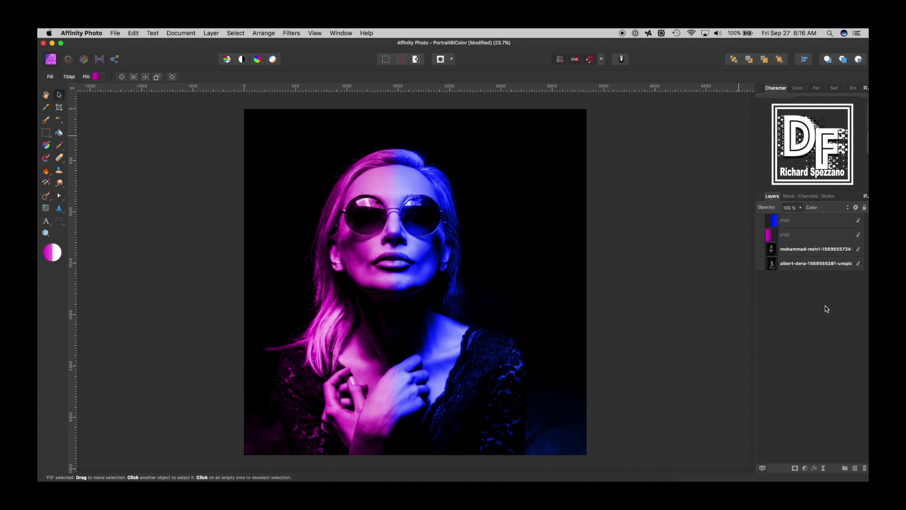
{"action": "left_click", "coordinate": [771, 237]}
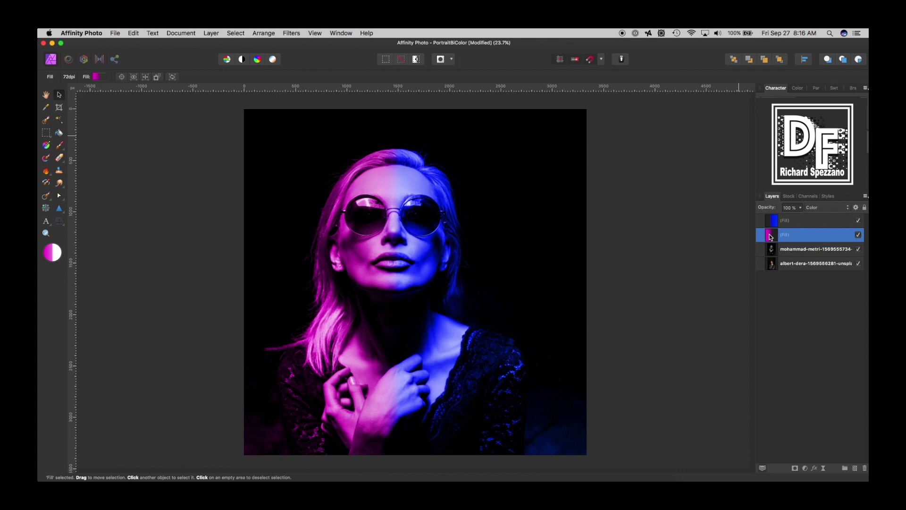
{"action": "key", "text": "super+j"}
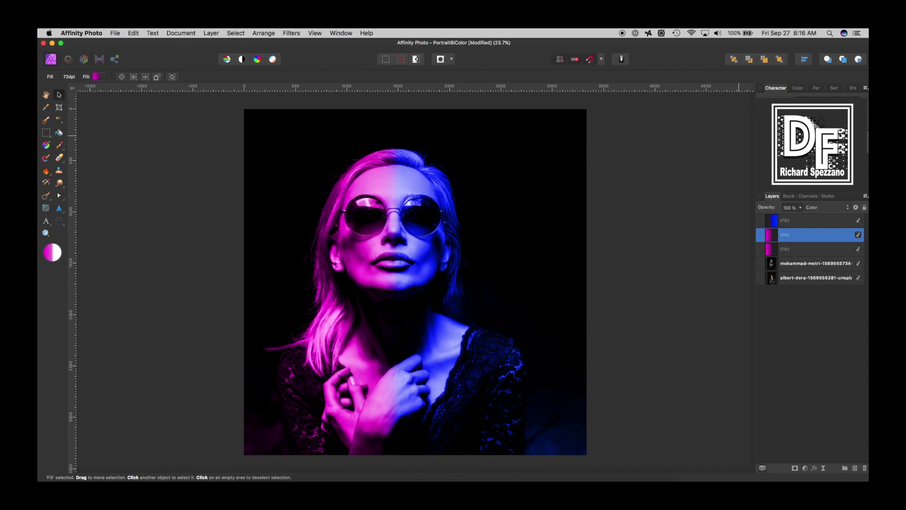
{"action": "left_click", "coordinate": [819, 209]}
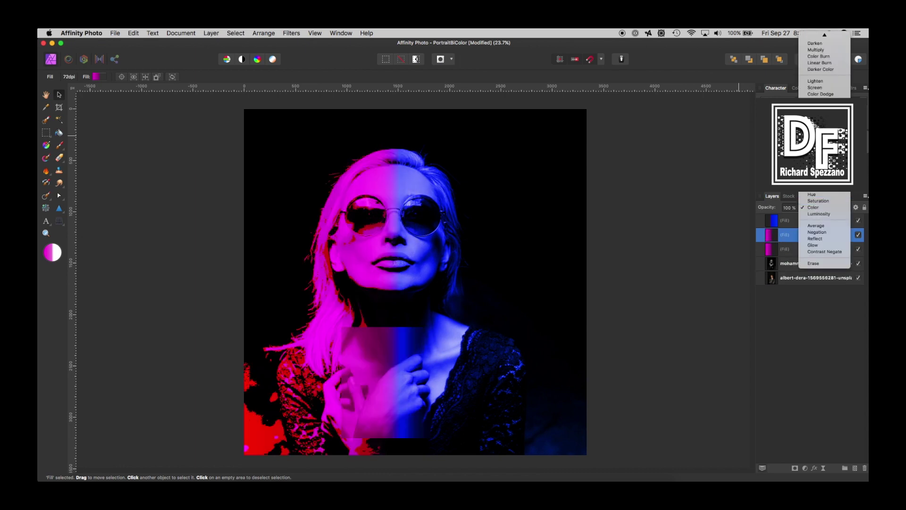
{"action": "left_click", "coordinate": [812, 194]}
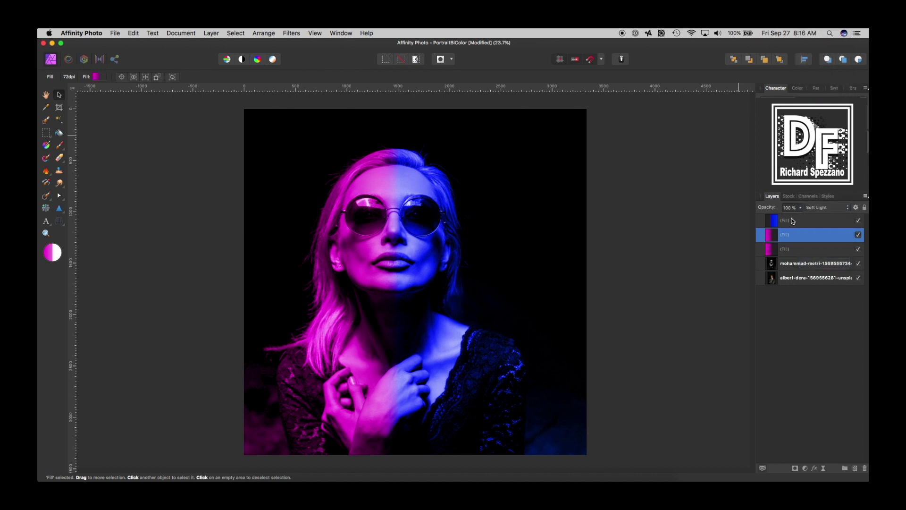
{"action": "mouse_move", "coordinate": [771, 208]}
{"action": "left_mouse_down"}
{"action": "mouse_move", "coordinate": [720, 211]}
{"action": "mouse_move", "coordinate": [796, 210]}
{"action": "mouse_move", "coordinate": [738, 212]}
{"action": "mouse_move", "coordinate": [760, 214]}
{"action": "left_mouse_up"}
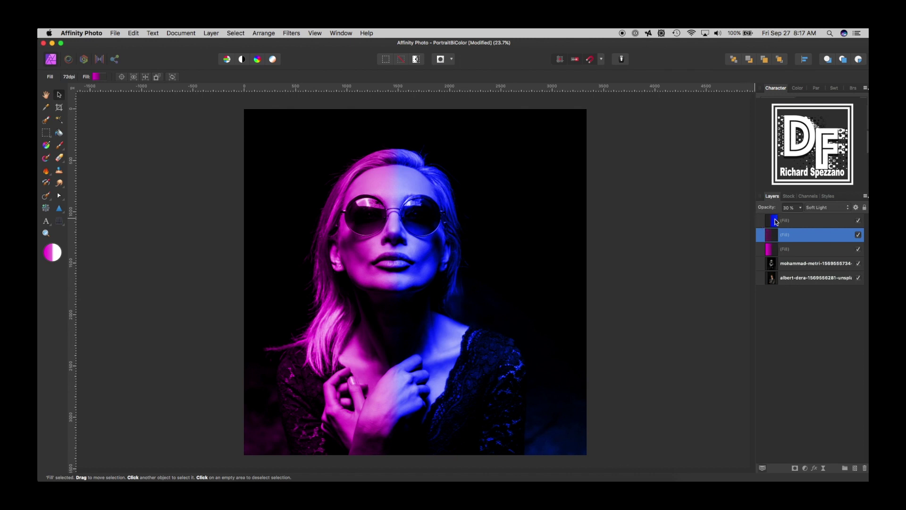
- Duplicate the blue fill, set the copy to Soft Light at 20% opacity
{"action": "left_click", "coordinate": [777, 222]}
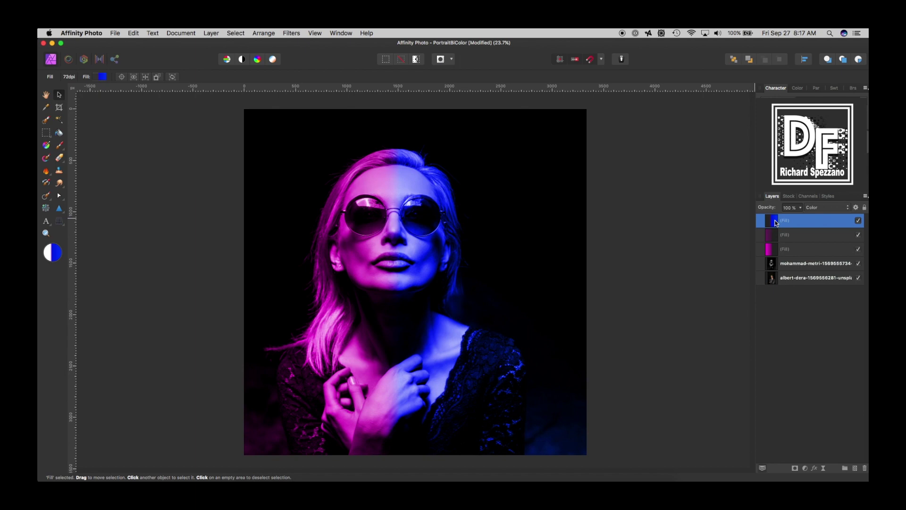
{"action": "key", "text": "super+j"}
{"action": "left_click", "coordinate": [822, 208]}
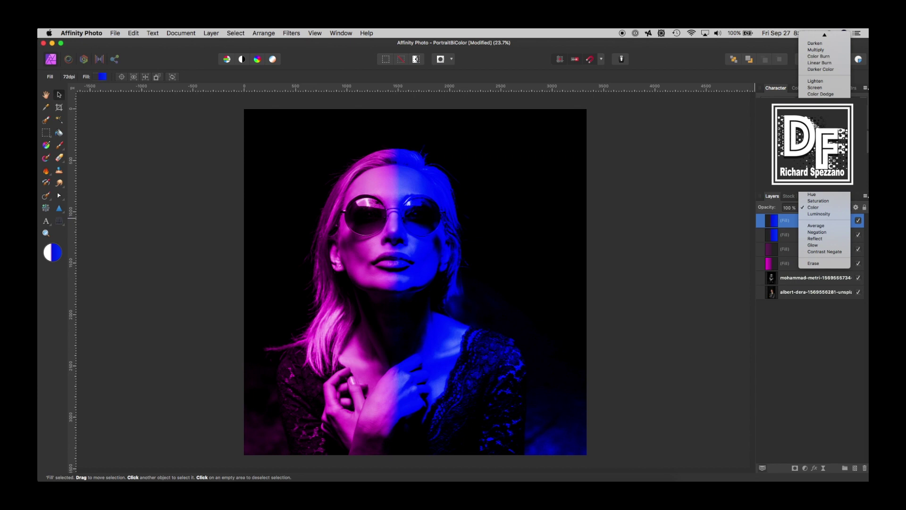
{"action": "left_click", "coordinate": [821, 122]}
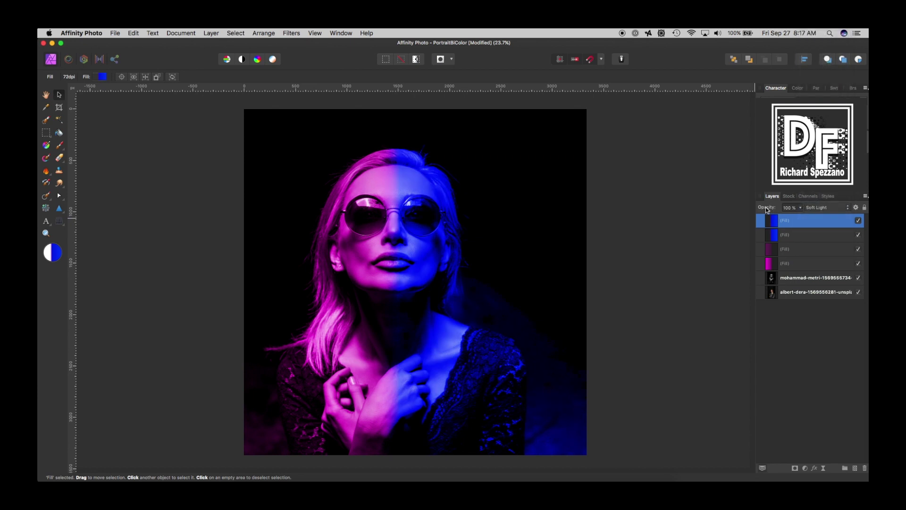
{"action": "left_click_drag", "start_coordinate": [767, 210], "coordinate": [735, 210]}
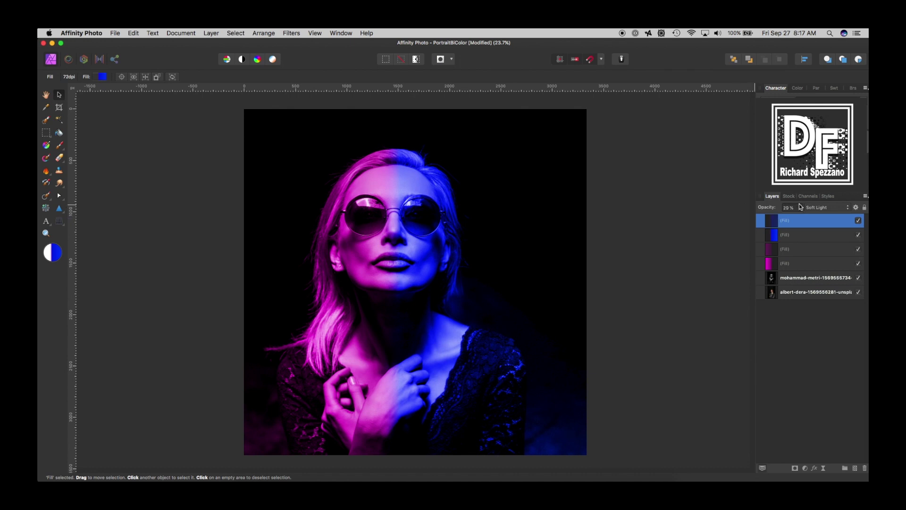
- Deselect the fill layers and add a Curves adjustment layer on top
{"action": "left_click", "coordinate": [813, 347]}
{"action": "left_click", "coordinate": [773, 223]}
{"action": "left_click", "coordinate": [702, 288]}
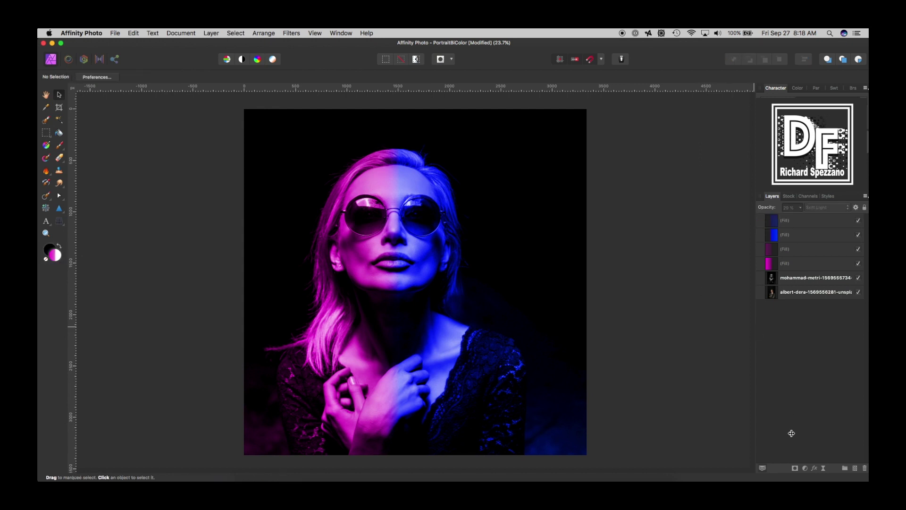
{"action": "left_click", "coordinate": [805, 469]}
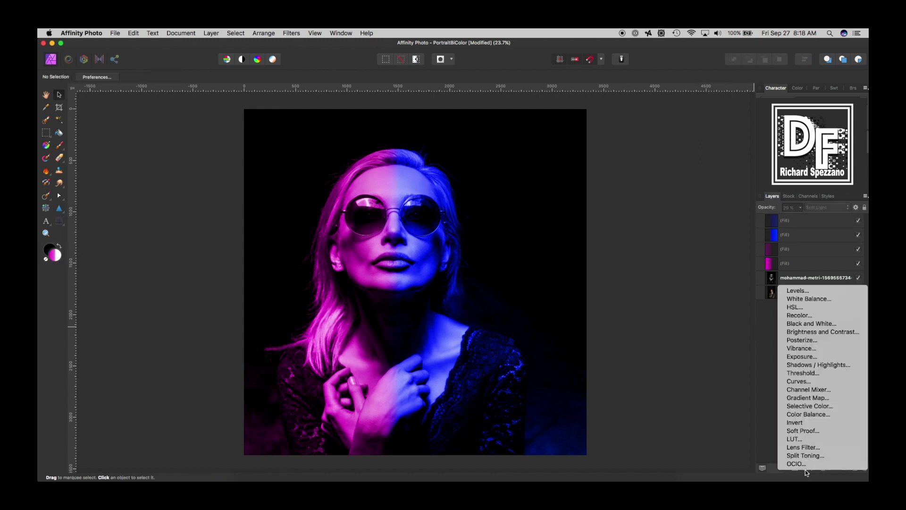
{"action": "left_click", "coordinate": [798, 382]}
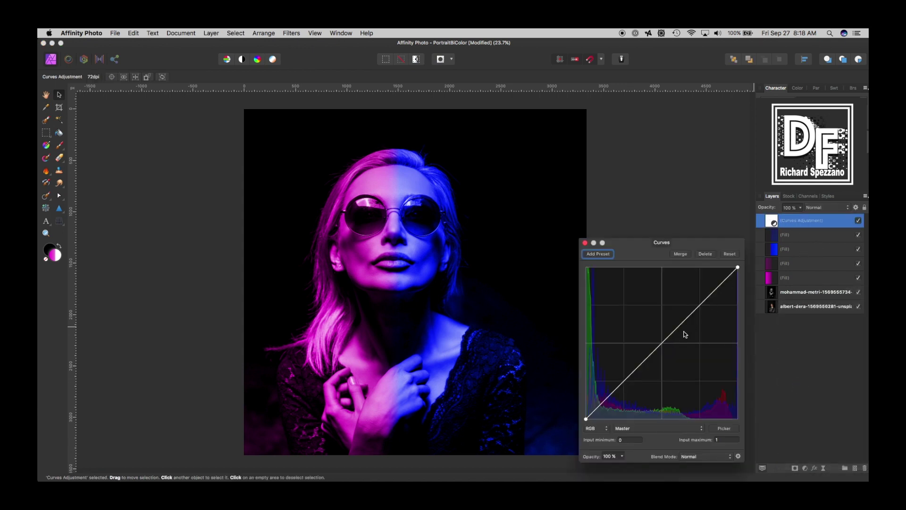
- Shape the curve: adjust the midtones, pull in the white point, and deepen the black point
{"action": "mouse_move", "coordinate": [674, 338]}
{"action": "left_mouse_down"}
{"action": "mouse_move", "coordinate": [679, 347]}
{"action": "mouse_move", "coordinate": [664, 330]}
{"action": "mouse_move", "coordinate": [667, 338]}
{"action": "left_mouse_up"}
{"action": "mouse_move", "coordinate": [738, 268]}
{"action": "left_mouse_down"}
{"action": "mouse_move", "coordinate": [704, 265]}
{"action": "mouse_move", "coordinate": [731, 267]}
{"action": "left_mouse_up"}
{"action": "mouse_move", "coordinate": [667, 338]}
{"action": "left_mouse_down"}
{"action": "mouse_move", "coordinate": [660, 329]}
{"action": "mouse_move", "coordinate": [674, 351]}
{"action": "mouse_move", "coordinate": [665, 340]}
{"action": "mouse_move", "coordinate": [673, 331]}
{"action": "mouse_move", "coordinate": [667, 341]}
{"action": "left_mouse_up"}
{"action": "mouse_move", "coordinate": [587, 419]}
{"action": "left_mouse_down"}
{"action": "mouse_move", "coordinate": [607, 419]}
{"action": "mouse_move", "coordinate": [589, 417]}
{"action": "mouse_move", "coordinate": [587, 391]}
{"action": "mouse_move", "coordinate": [589, 426]}
{"action": "mouse_move", "coordinate": [597, 418]}
{"action": "left_mouse_up"}
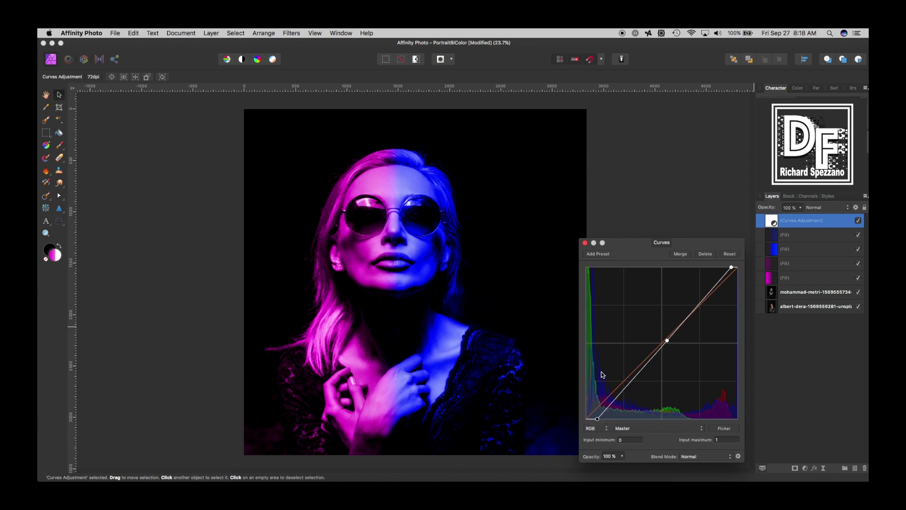
{"action": "left_click", "coordinate": [585, 243]}
- Toggle the Curves adjustment's visibility to compare the image with and without it
{"action": "left_click", "coordinate": [858, 221]}
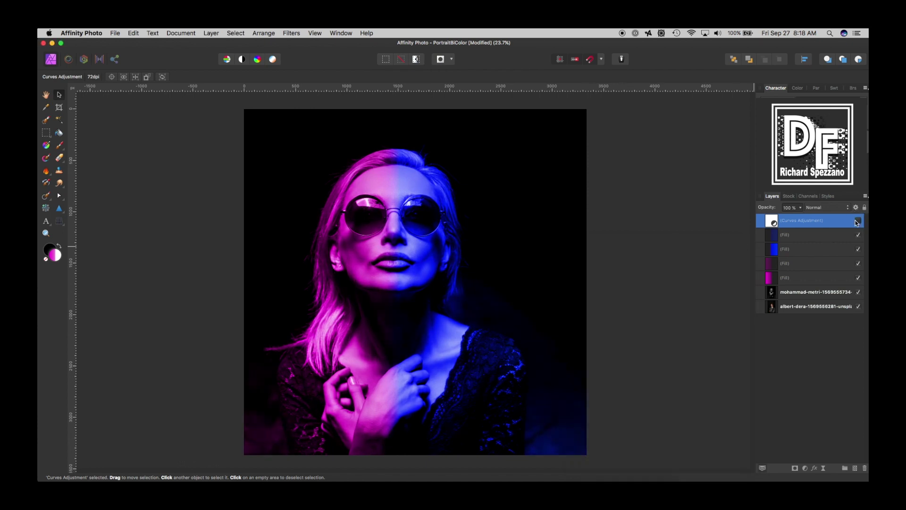
{"action": "left_click", "coordinate": [858, 221]}
{"action": "left_click", "coordinate": [858, 222]}
{"action": "left_click", "coordinate": [858, 222]}
{"action": "left_click", "coordinate": [858, 221]}
{"action": "left_click", "coordinate": [858, 221]}
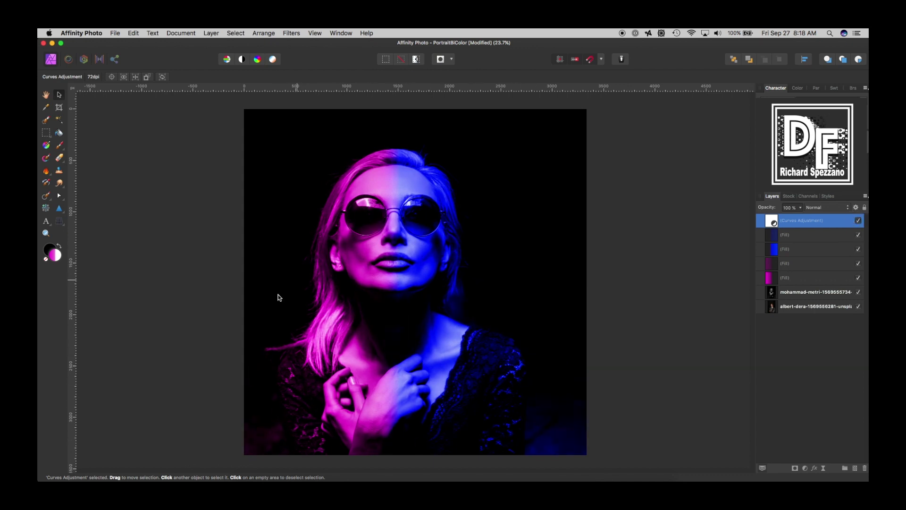
- Group Curves with the four gradient fills, then toggle the group to compare against the uncoloured photo
{"action": "left_click", "coordinate": [783, 278]}
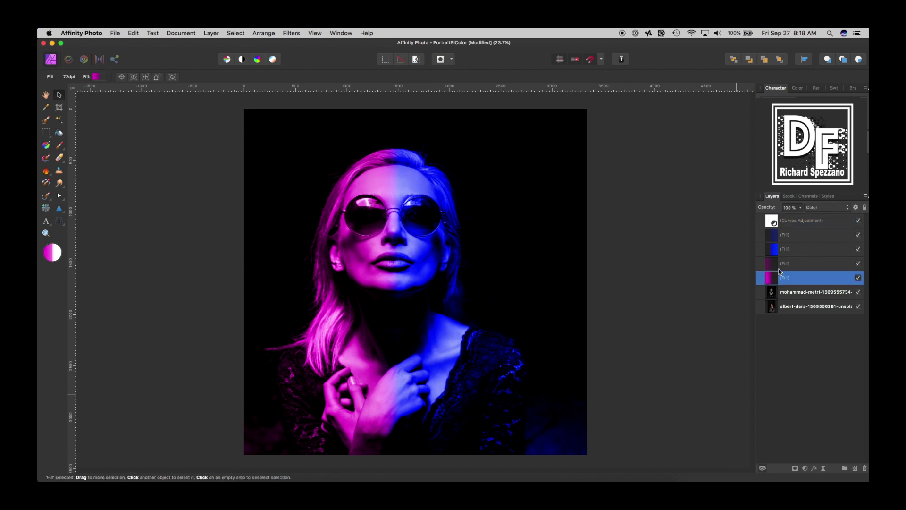
{"action": "left_click", "coordinate": [775, 223], "text": "shift"}
{"action": "key", "text": "super+g"}
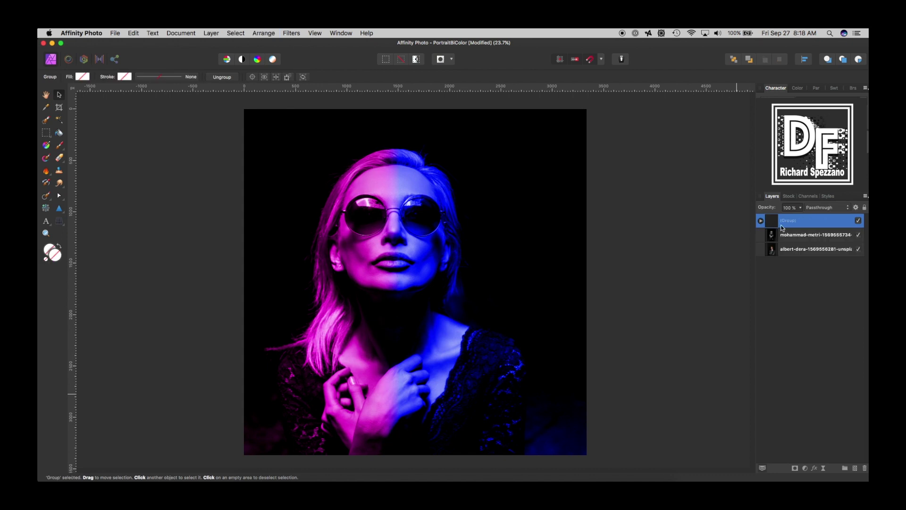
{"action": "left_click", "coordinate": [859, 221]}
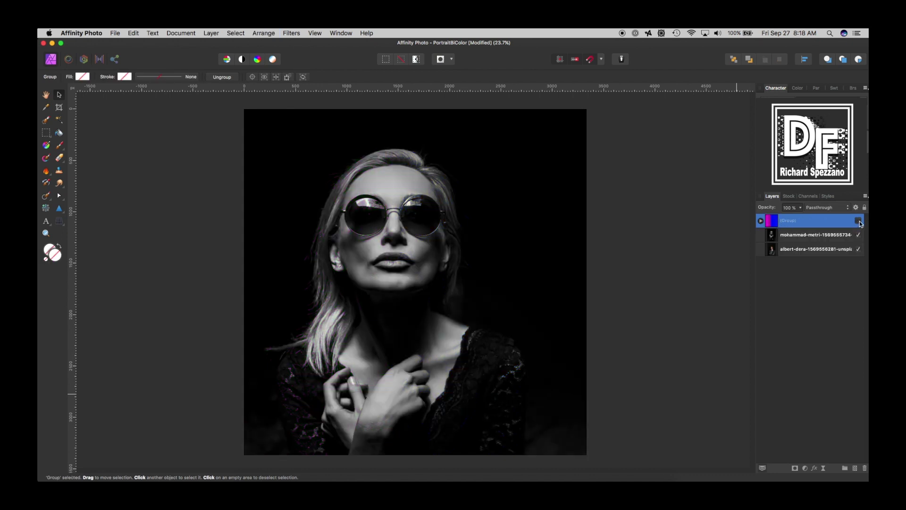
{"action": "left_click", "coordinate": [859, 221]}
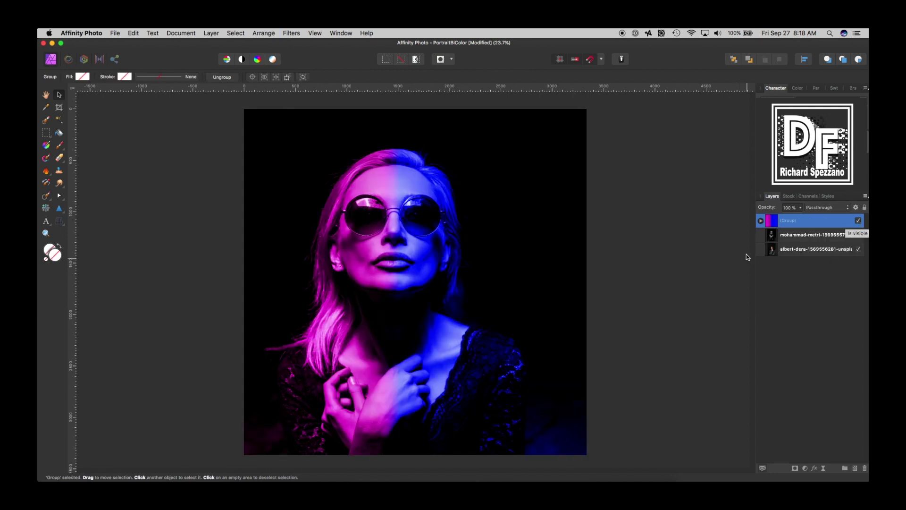
{"action": "left_click", "coordinate": [858, 236]}
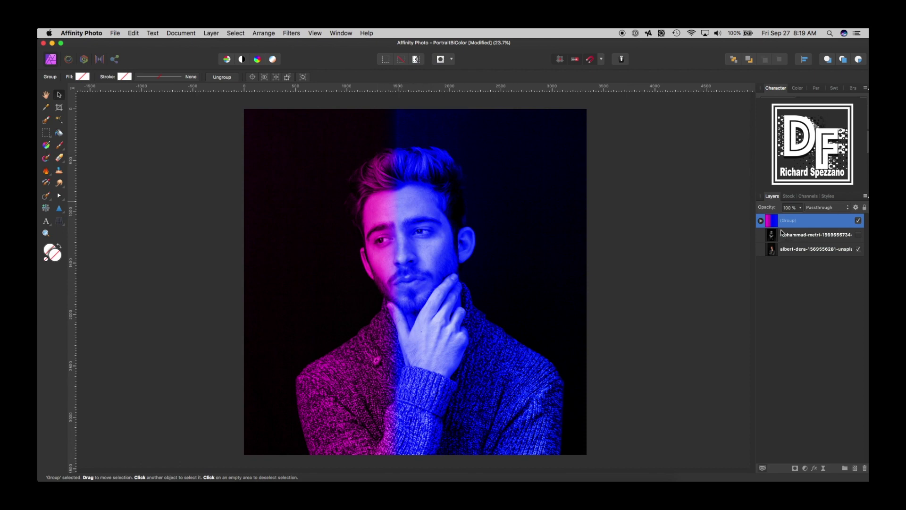
{"action": "mouse_move", "coordinate": [772, 209]}
{"action": "left_mouse_down"}
{"action": "mouse_move", "coordinate": [745, 209]}
{"action": "mouse_move", "coordinate": [766, 208]}
{"action": "left_mouse_up"}
{"action": "left_click_drag", "start_coordinate": [770, 208], "coordinate": [793, 209]}
{"action": "left_click", "coordinate": [859, 221]}
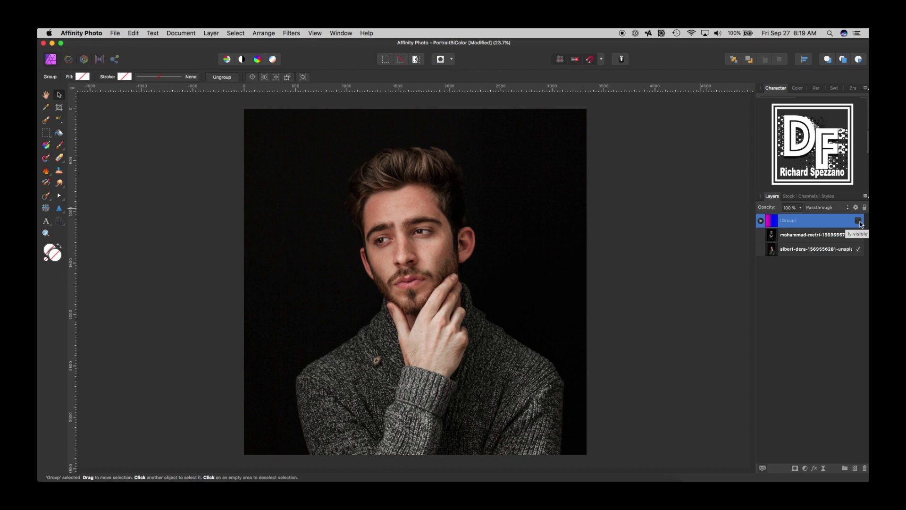
{"action": "left_click", "coordinate": [858, 234]}
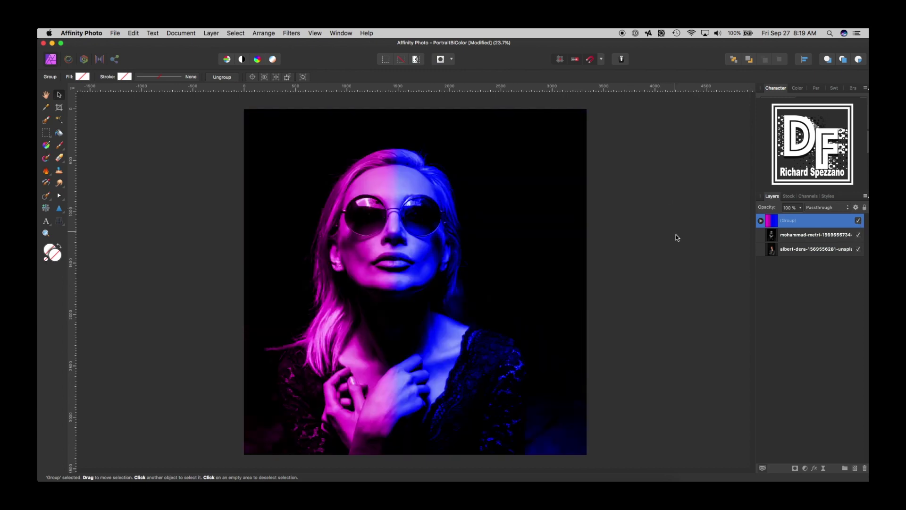